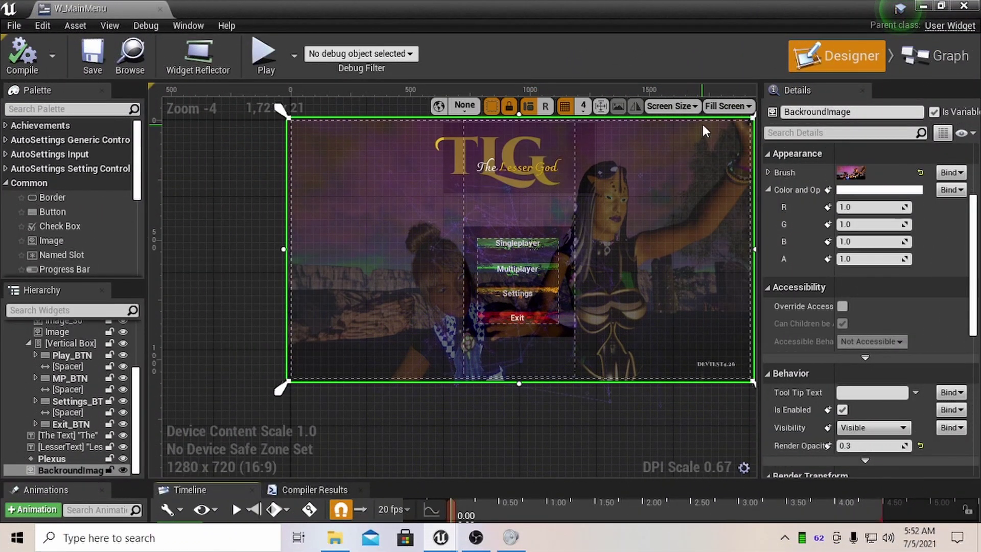
- Minimize the W_MainMenu widget editor to reveal the desert level viewport
left_click(919, 6)
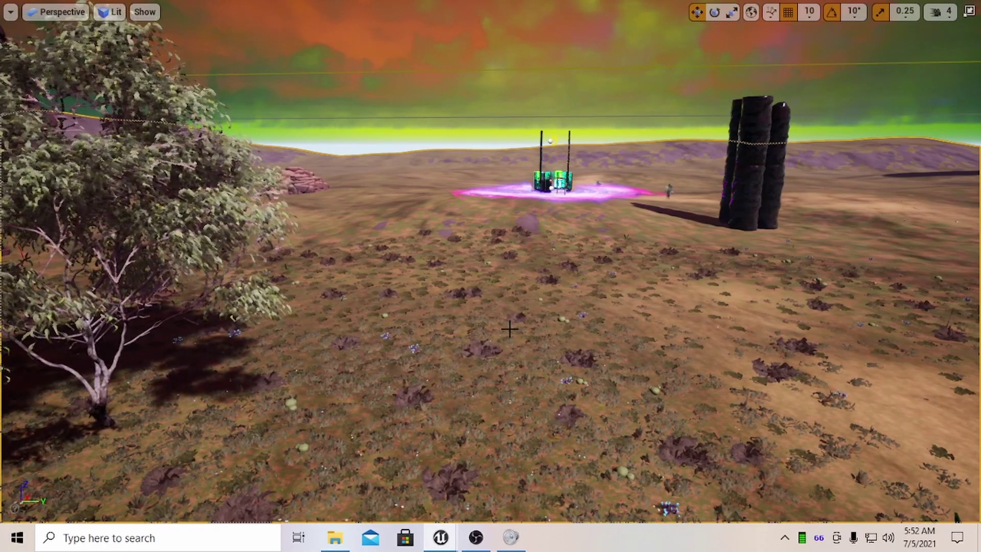
- Play the level, run the character forward and left toward the weapon stand, then pause
key("alt+p")
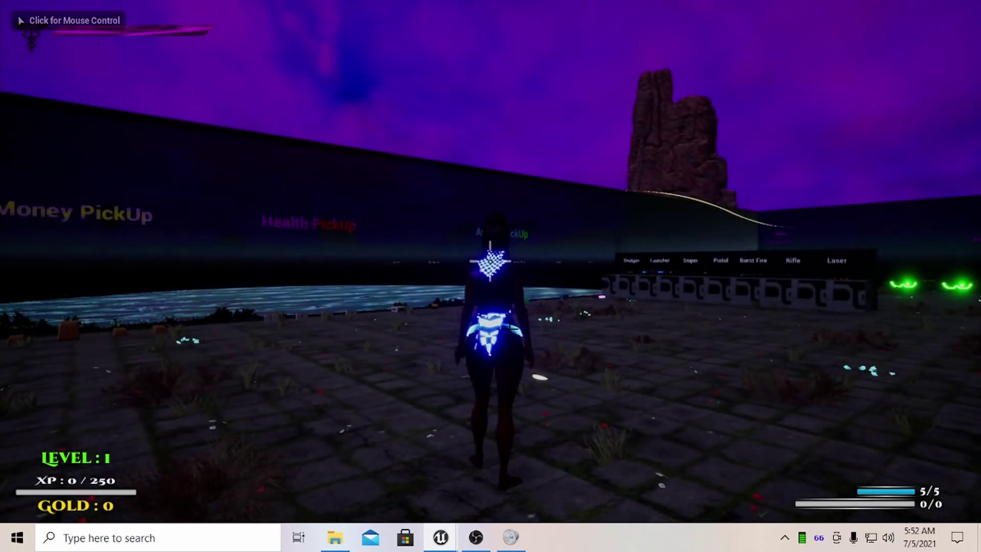
left_click(491, 276)
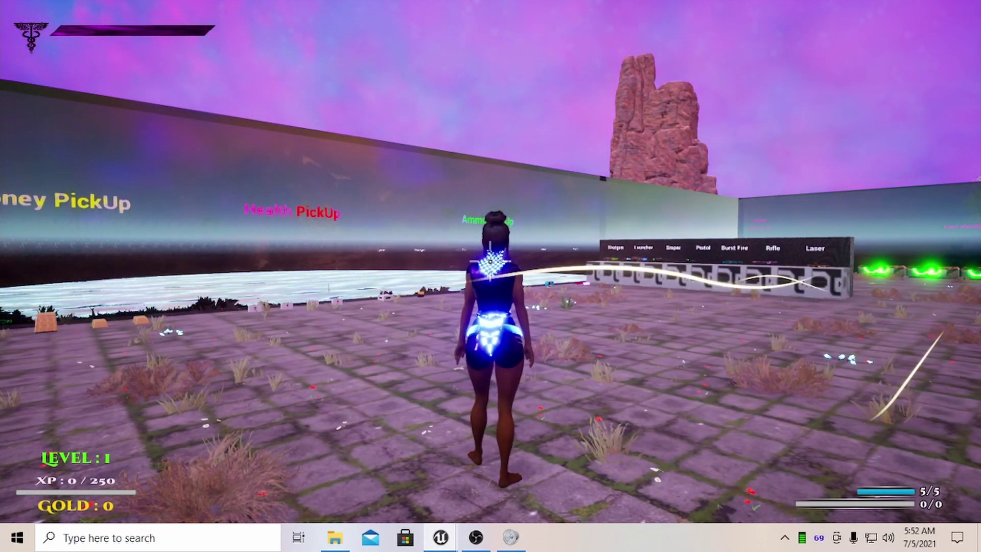
key("w")
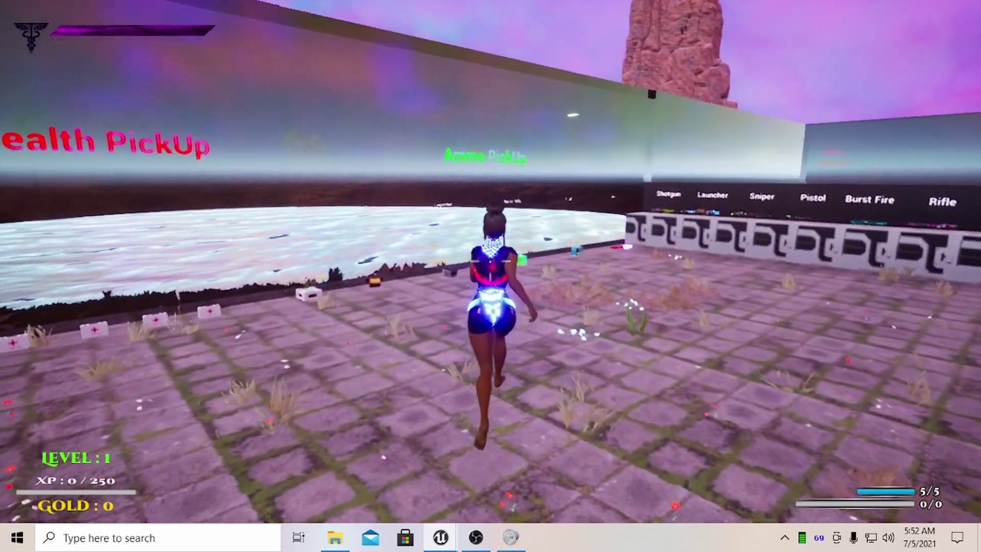
key("a")
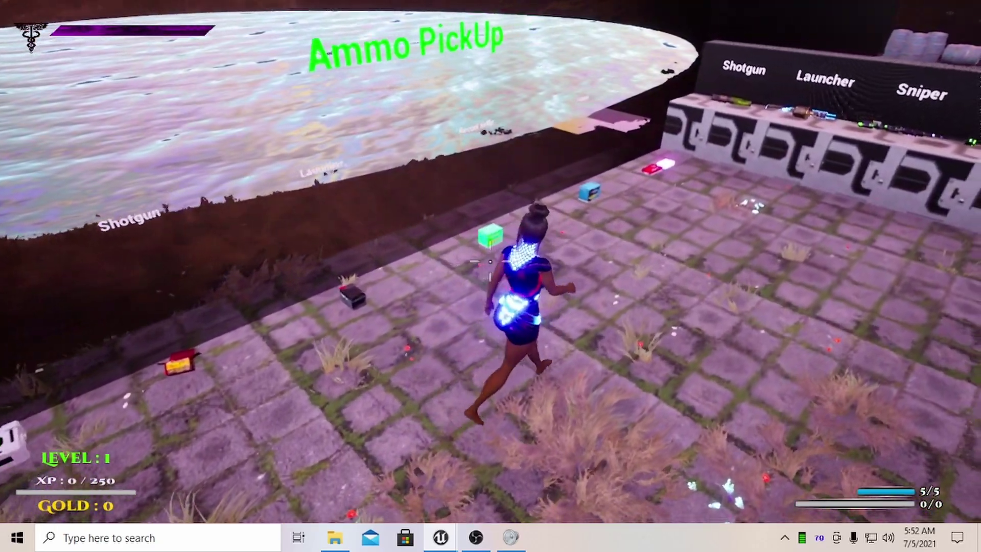
key("Escape")
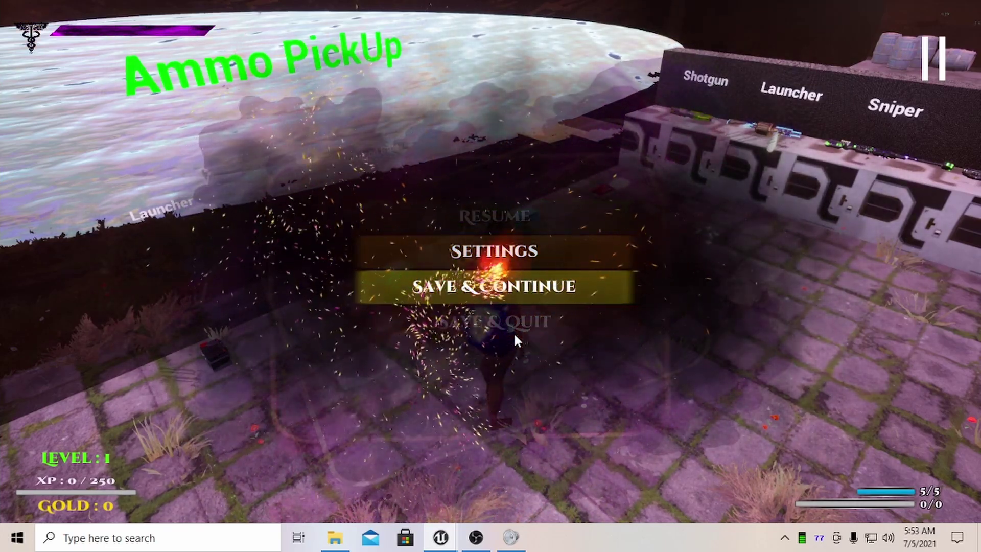
- Save and quit to the game's title screen, then stop the play session
left_click(508, 327)
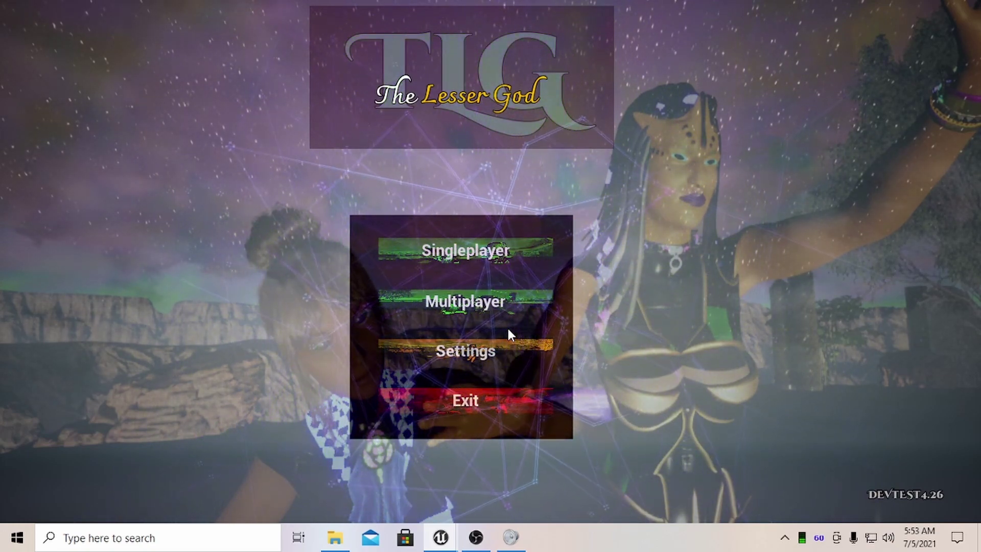
key("Escape")
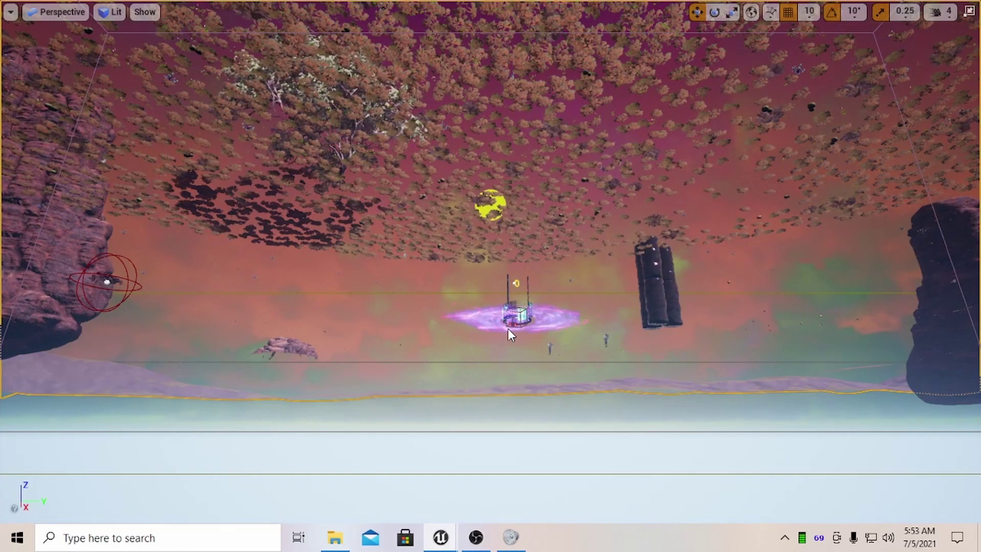
- Fly the viewport camera down and turn it toward the domed building and parked buggies
scroll(509, 329, "up", 2)
scroll(507, 329, "up", 5)
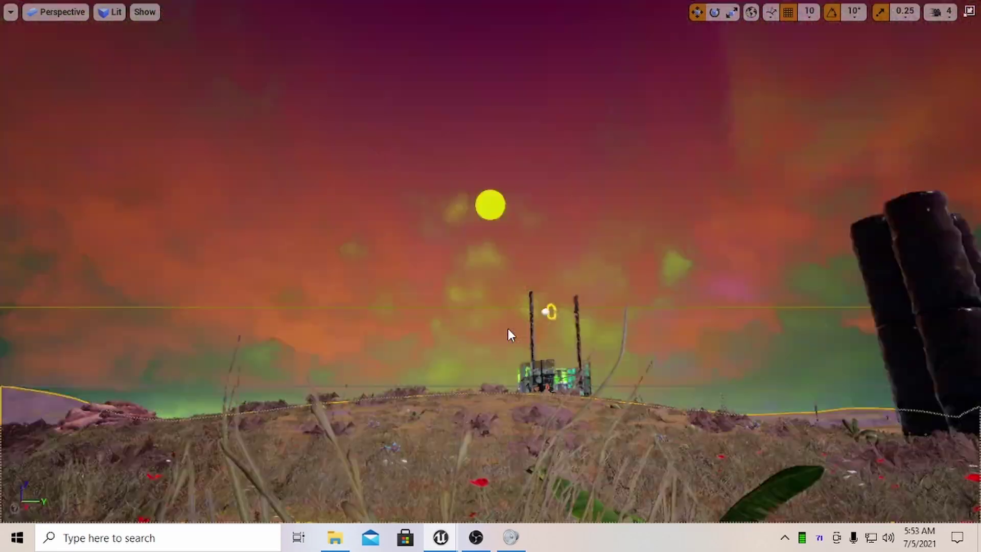
scroll(509, 334, "up", 4)
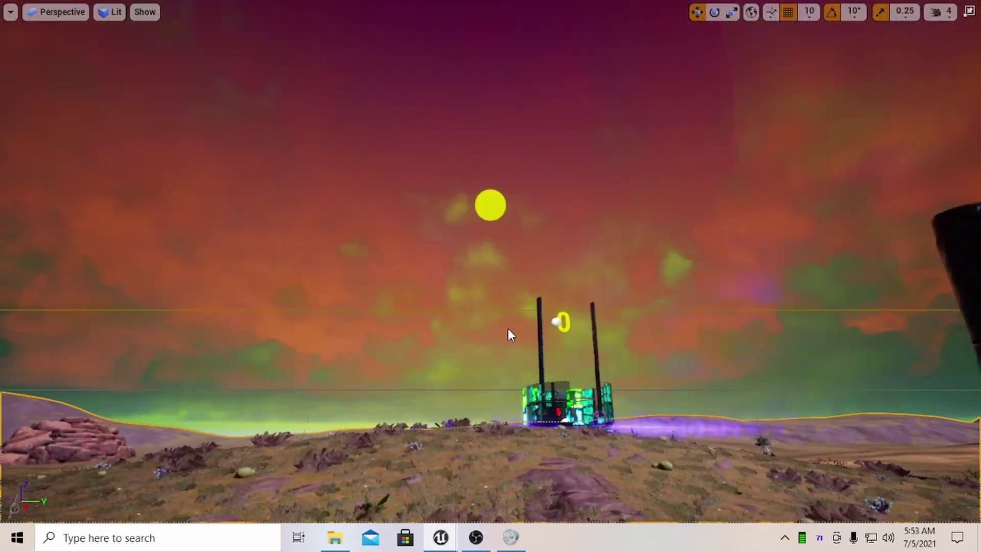
right_click_drag(507, 329, 506, 303)
right_click_drag(370, 280, 673, 245)
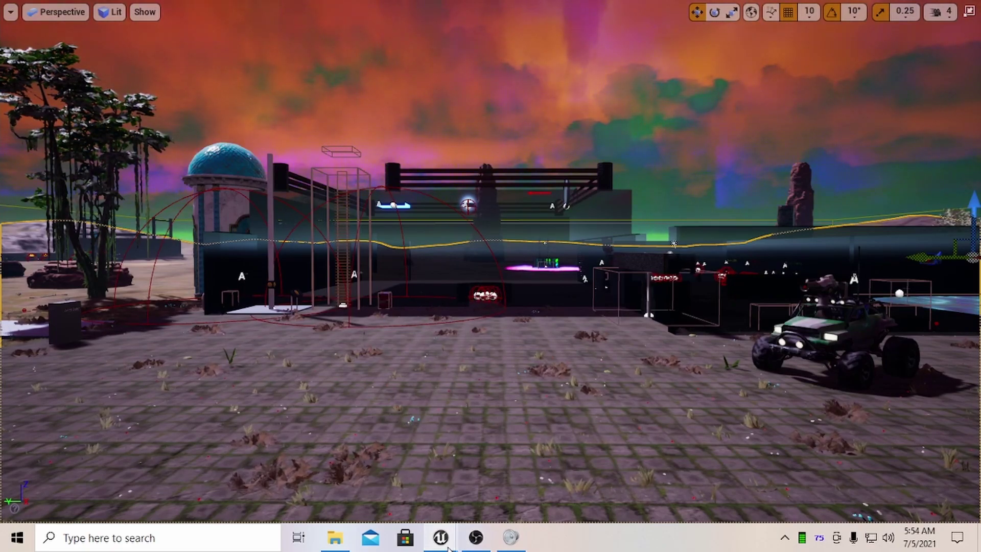
- Restore the W_MainMenu editor, enlarge the animation timeline panel, and add a new animation
mouse_move(449, 541)
left_click(549, 477)
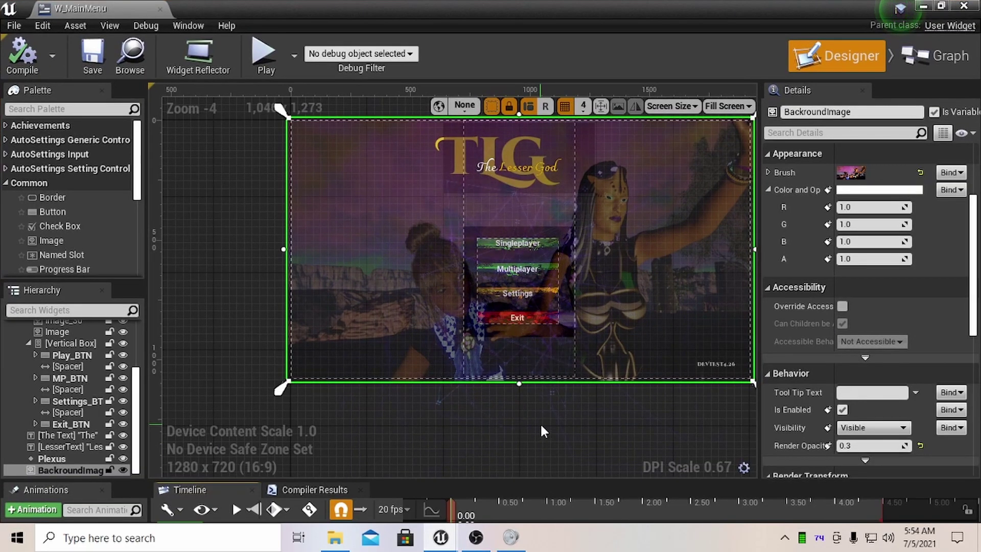
left_click_drag(497, 480, 511, 384)
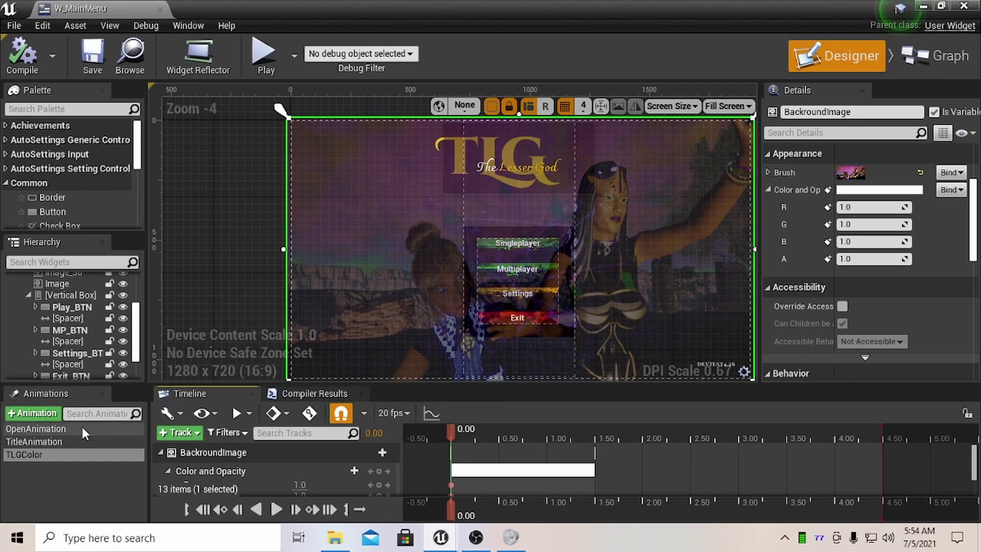
left_click(40, 415)
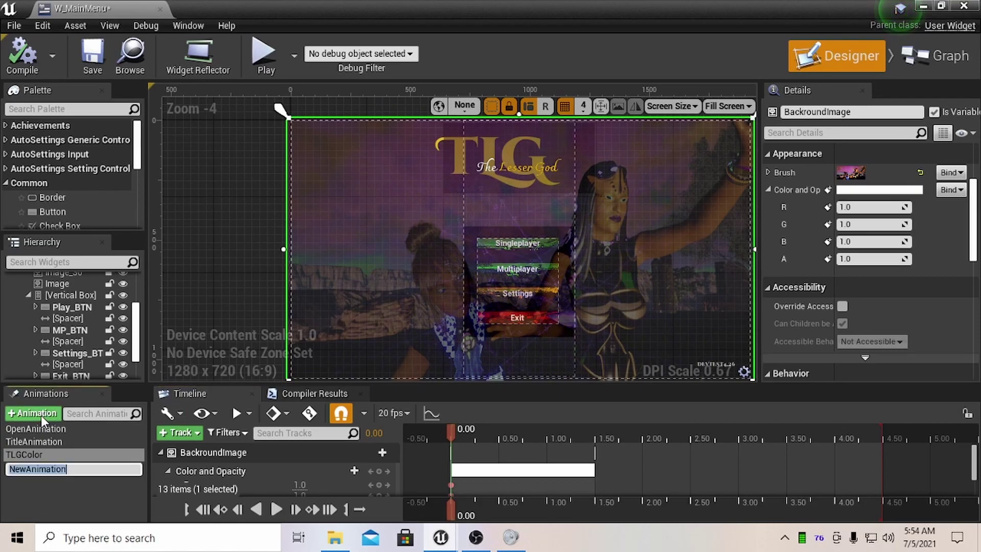
- Accept the default name NewAnimation and open it, cancelling an accidental rename
left_click(69, 484)
left_click(56, 470)
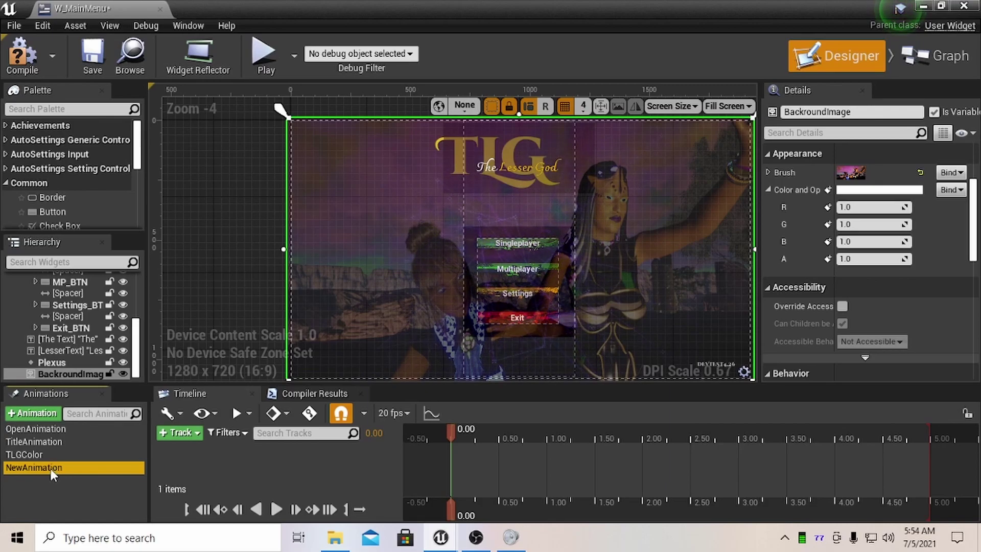
left_click(51, 469)
left_click(38, 492)
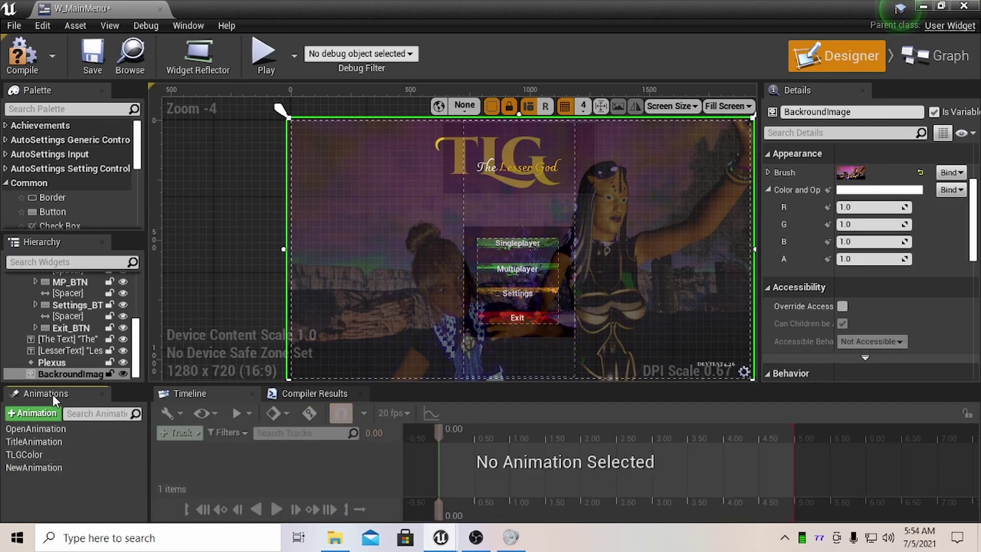
- Select LesserText in the Hierarchy and open NewAnimation's empty 0–5 s timeline
left_click(51, 366)
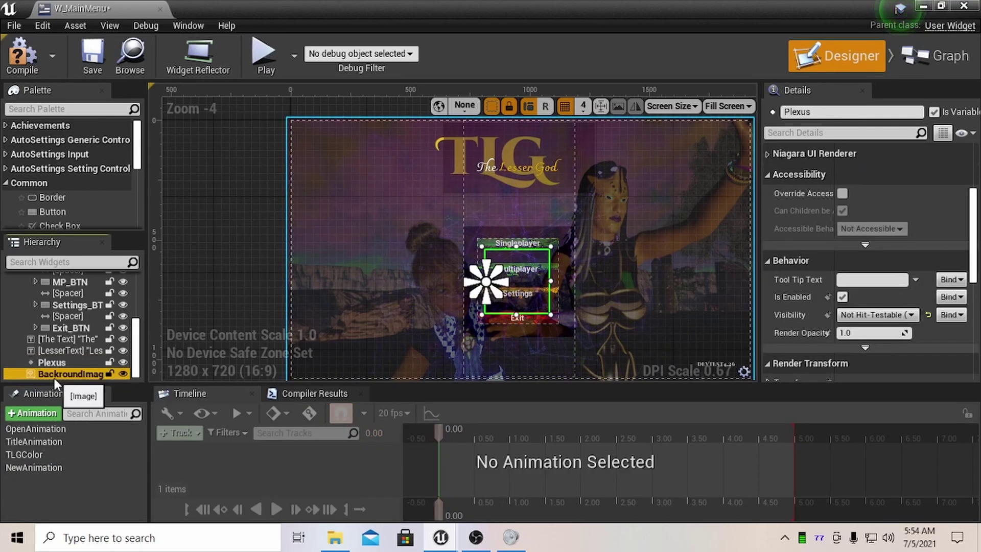
left_click(63, 353)
left_click(63, 341)
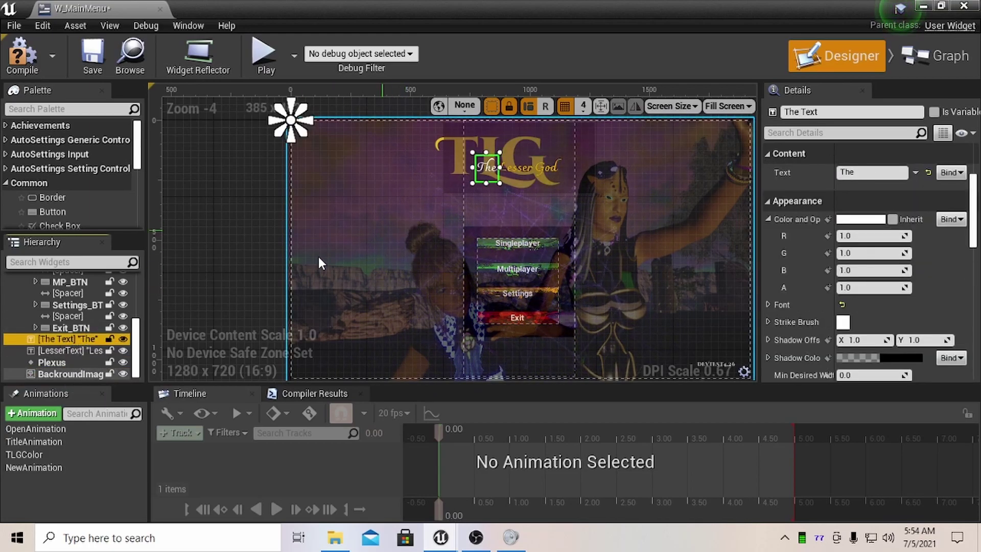
left_click(61, 330)
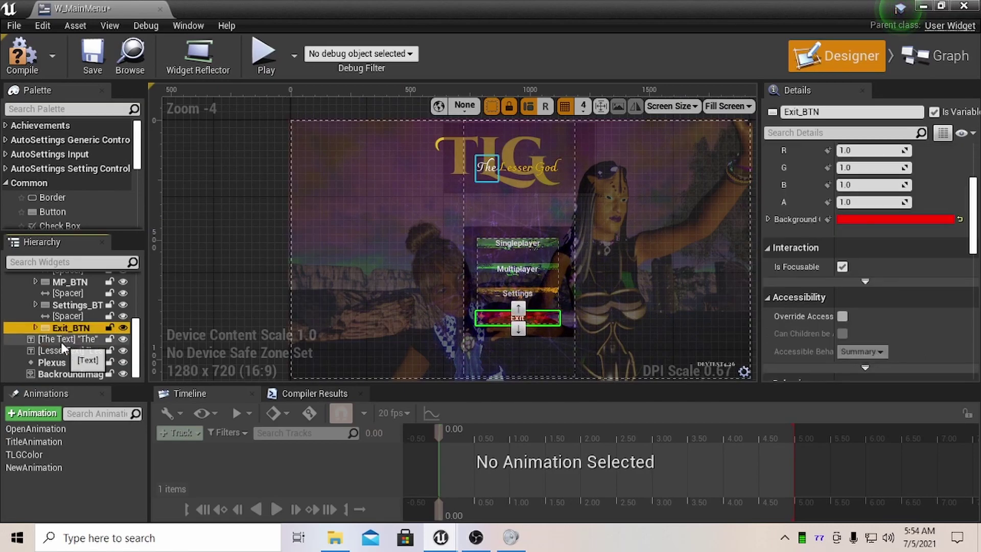
left_click(60, 353)
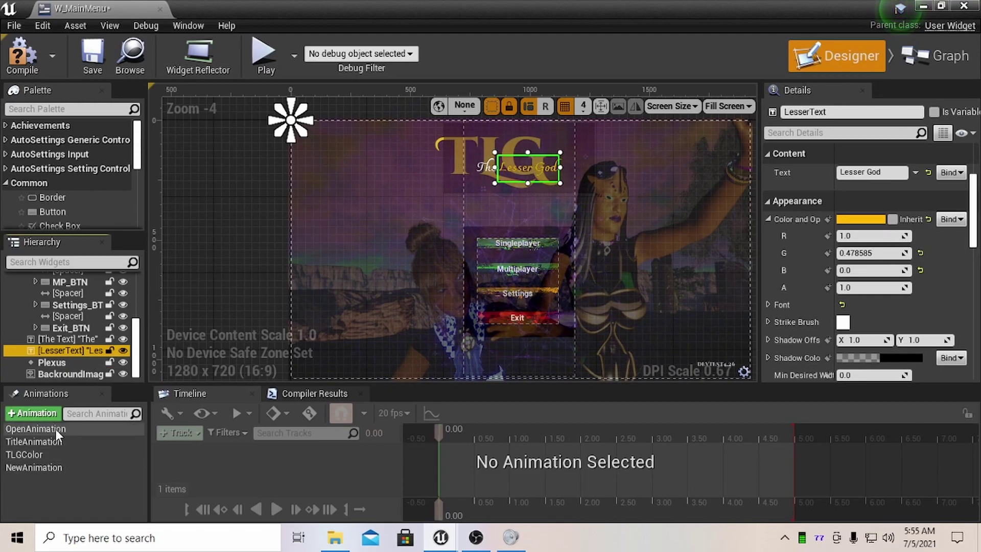
left_click(47, 467)
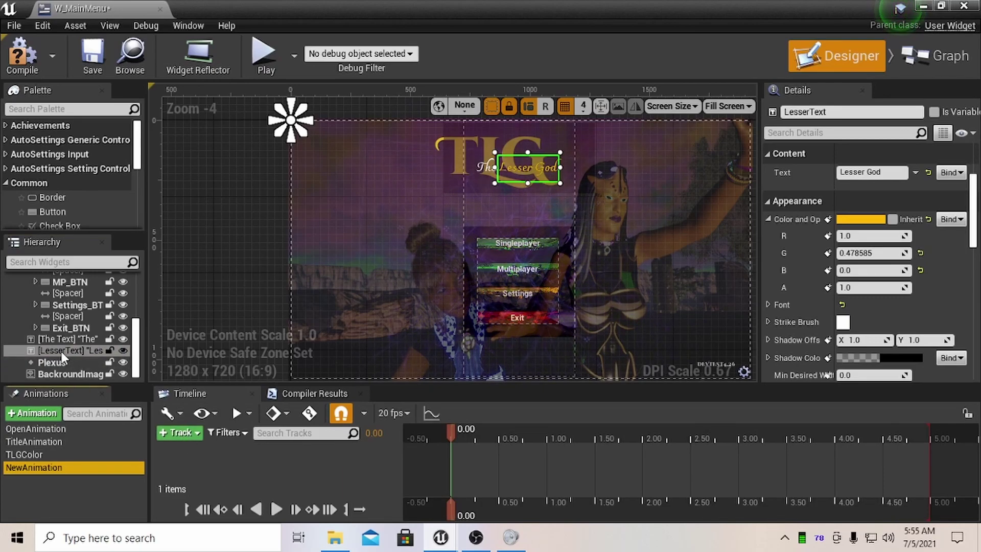
- Add a LesserText track to NewAnimation
left_click(187, 431)
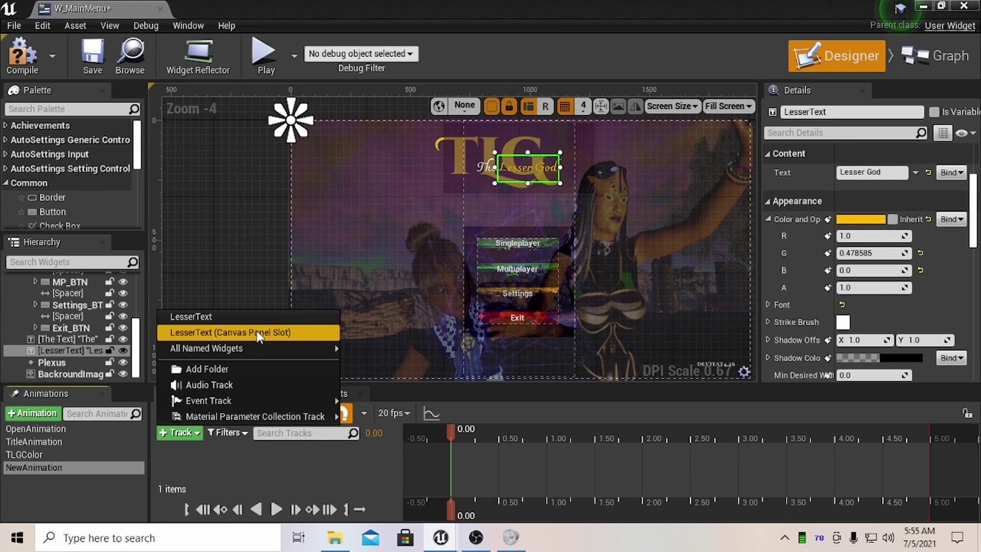
left_click(213, 316)
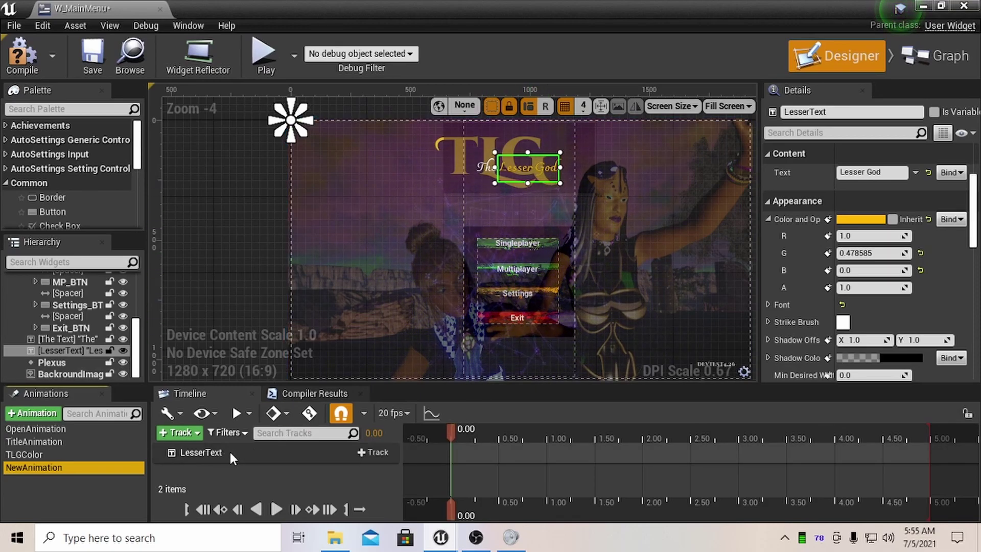
- Add a Transform property track under LesserText and move the playhead to 0.50 s
left_click(374, 453)
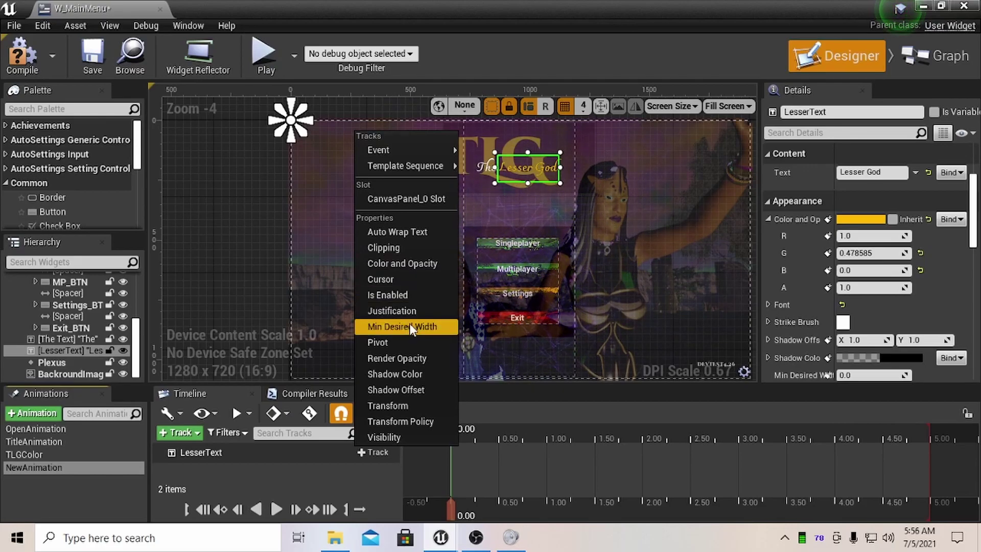
left_click(407, 404)
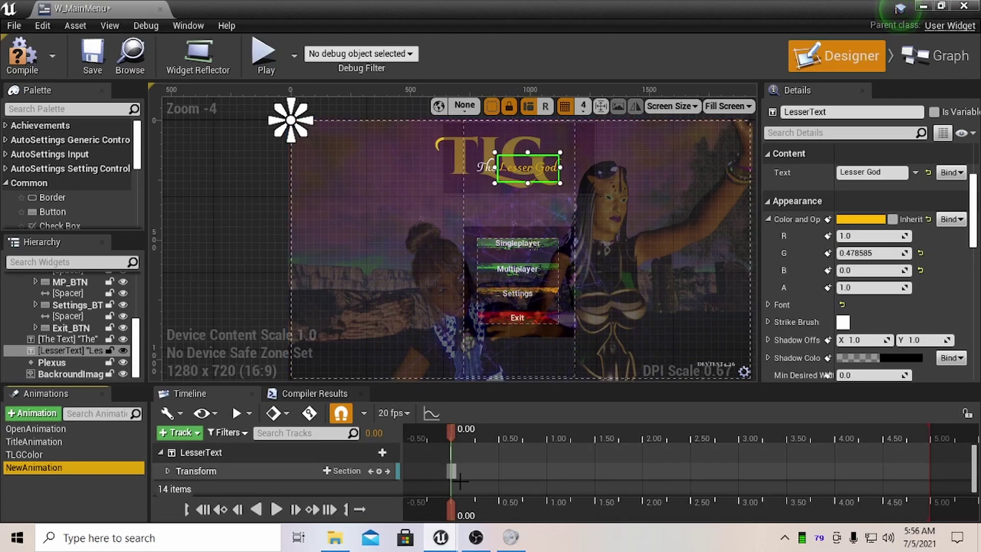
mouse_move(452, 430)
left_mouse_down()
mouse_move(494, 426)
mouse_move(451, 427)
left_mouse_up()
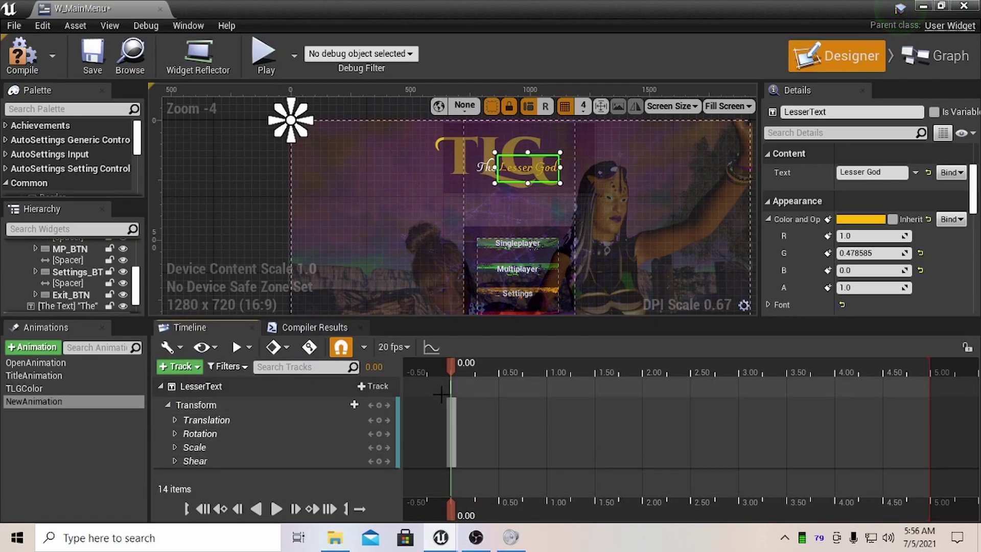
- Key LesserText's Translation to X 1127.25, Y 224.9 at 0.65 s, then scrub back to 0.30
left_click_drag(455, 367, 514, 366)
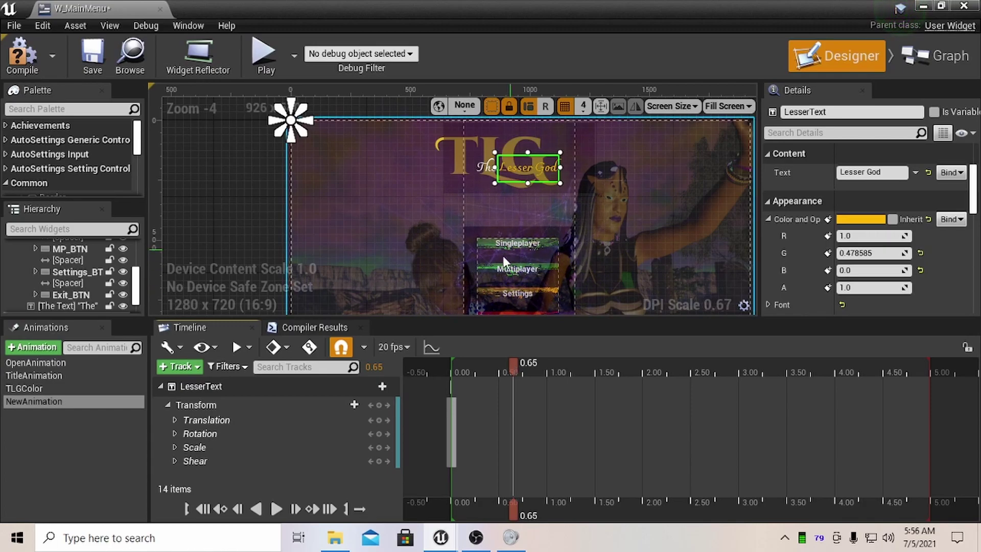
left_click(174, 421)
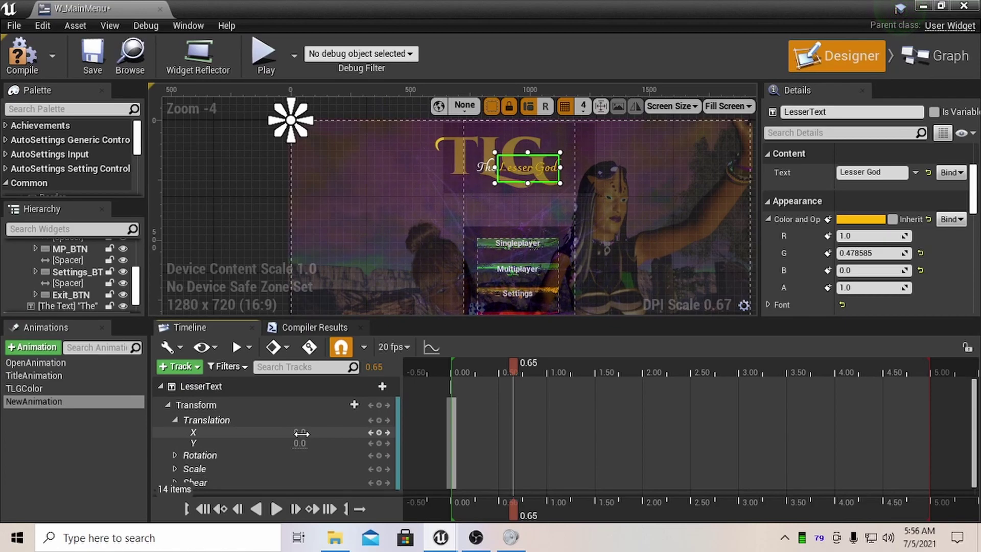
mouse_move(300, 433)
left_mouse_down()
mouse_move(349, 434)
mouse_move(309, 432)
mouse_move(330, 433)
mouse_move(306, 443)
left_mouse_up()
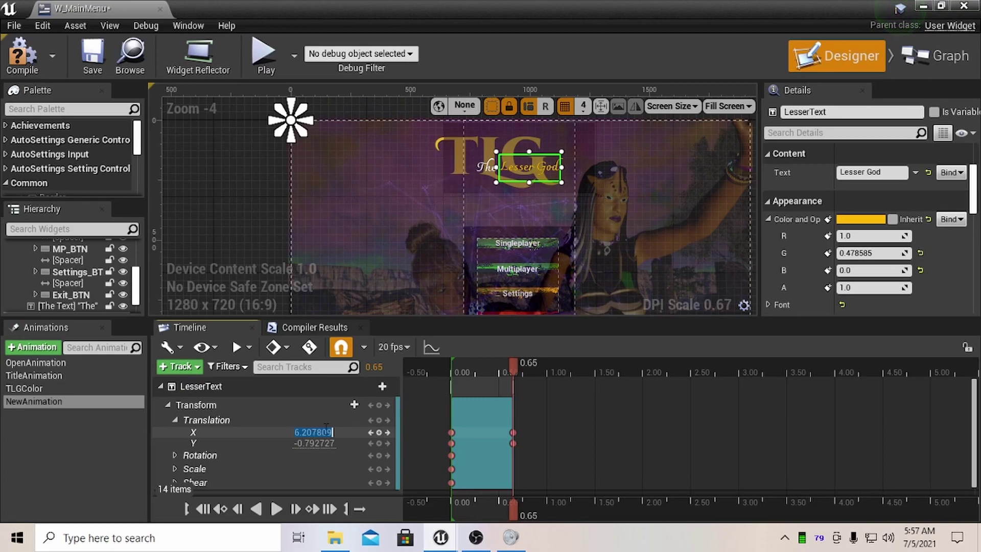
left_click_drag(273, 431, 368, 431)
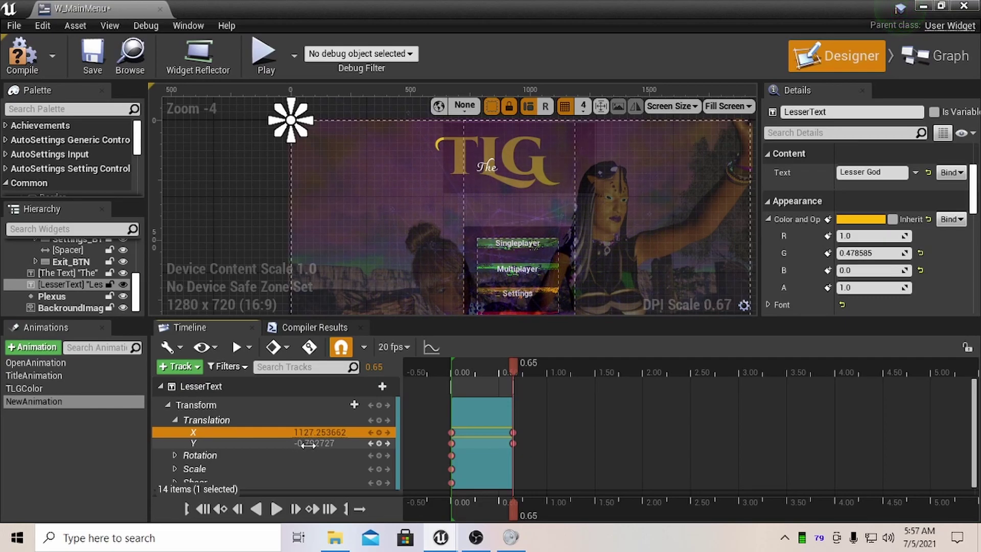
left_click_drag(315, 443, 321, 443)
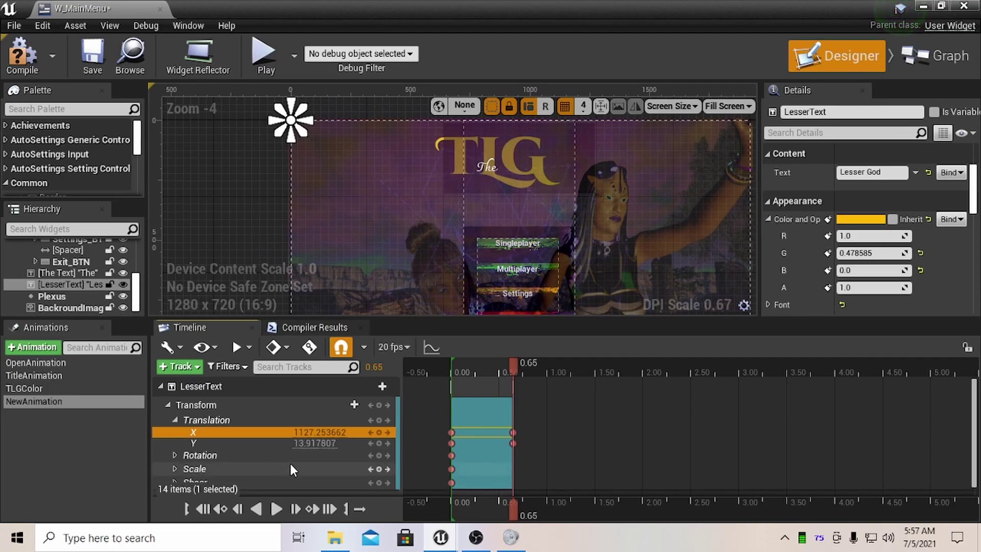
left_click_drag(329, 444, 353, 444)
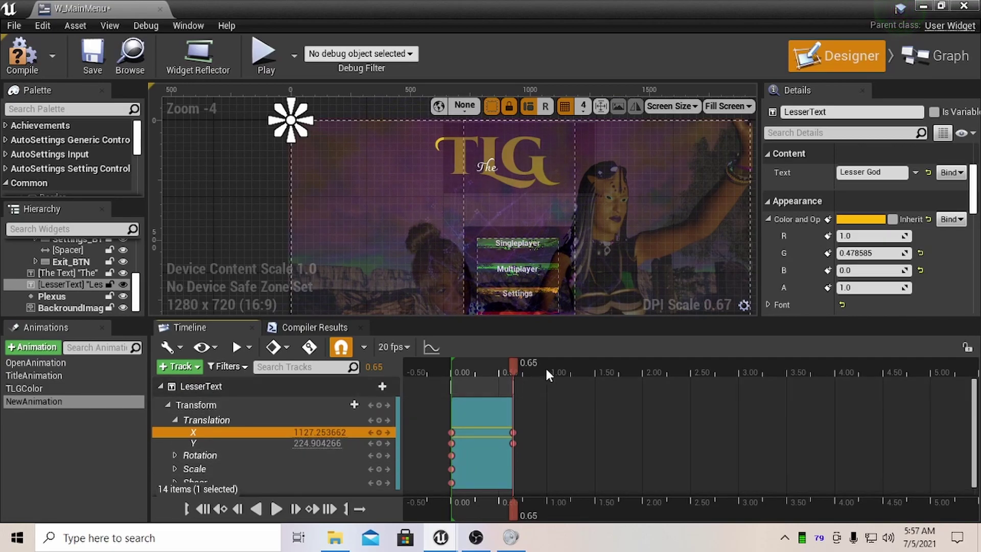
left_click_drag(515, 367, 450, 390)
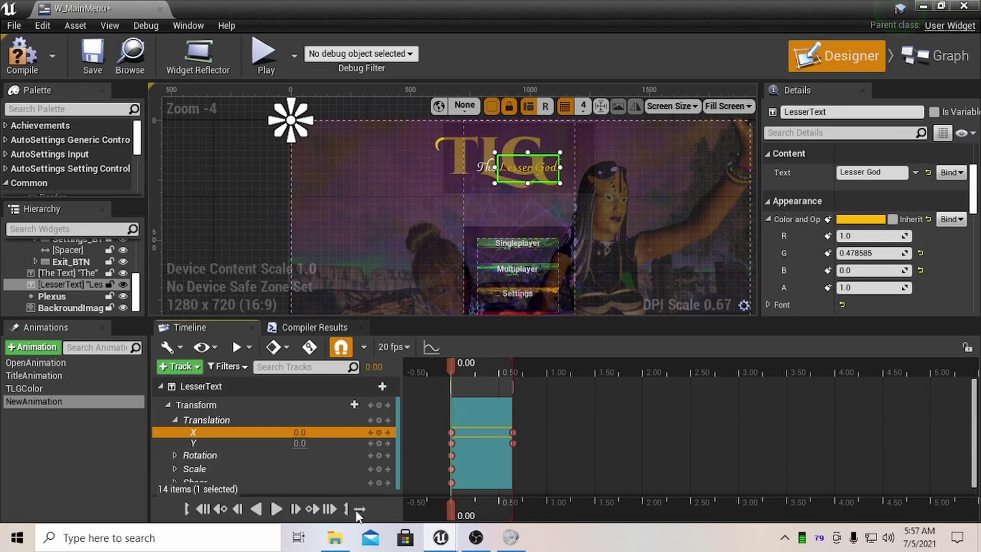
- Preview NewAnimation with Loop playback on, then scrub to 0.30 to view the mid-slide position
left_click(276, 509)
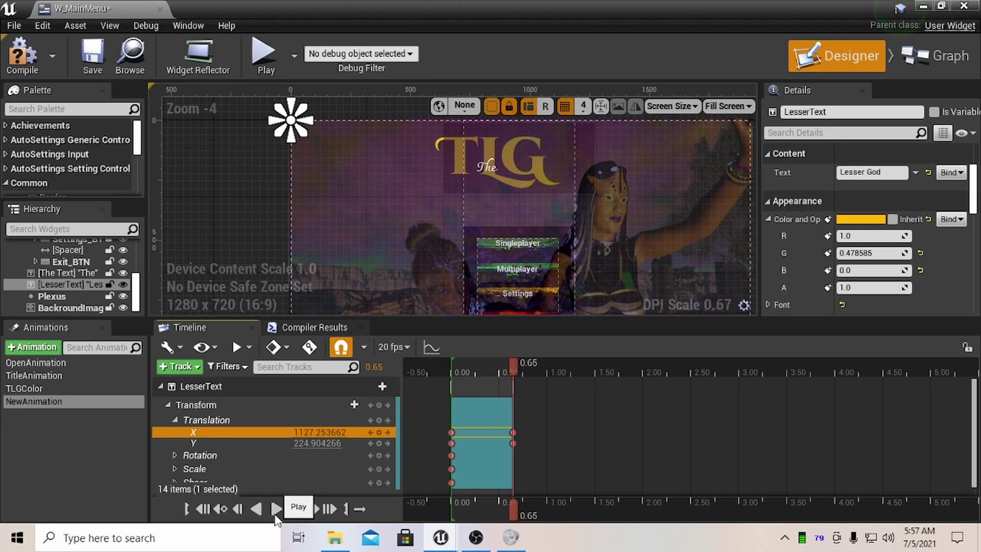
left_click(276, 512)
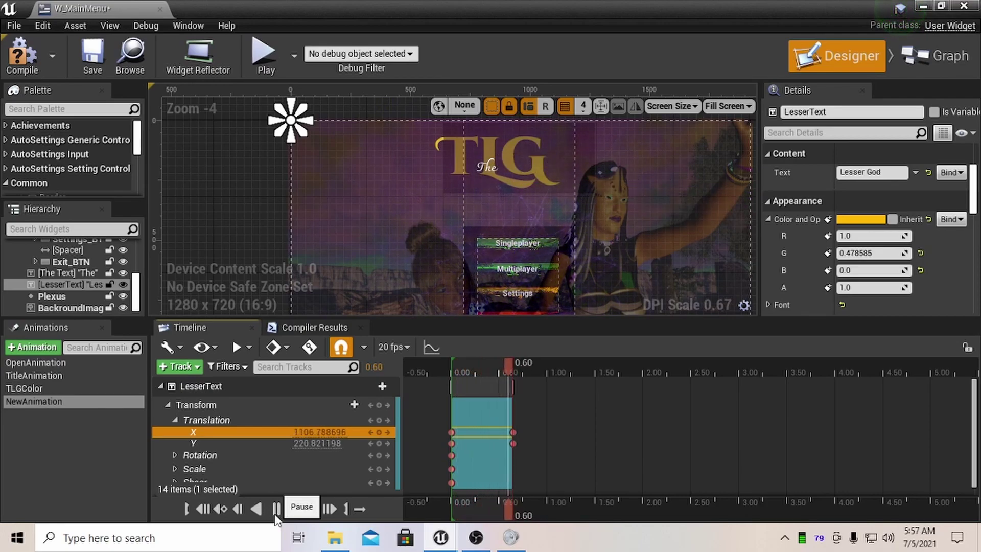
left_click(359, 508)
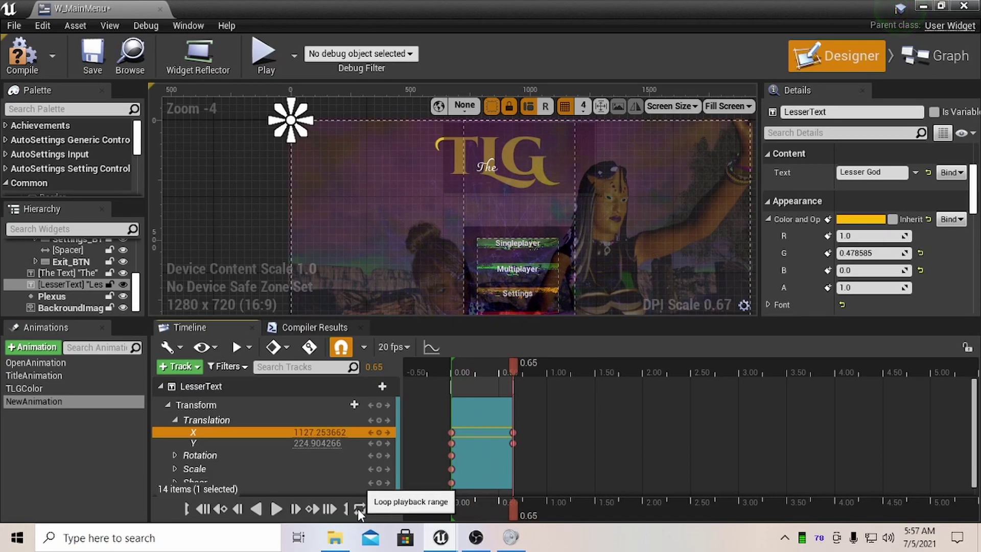
left_click(274, 511)
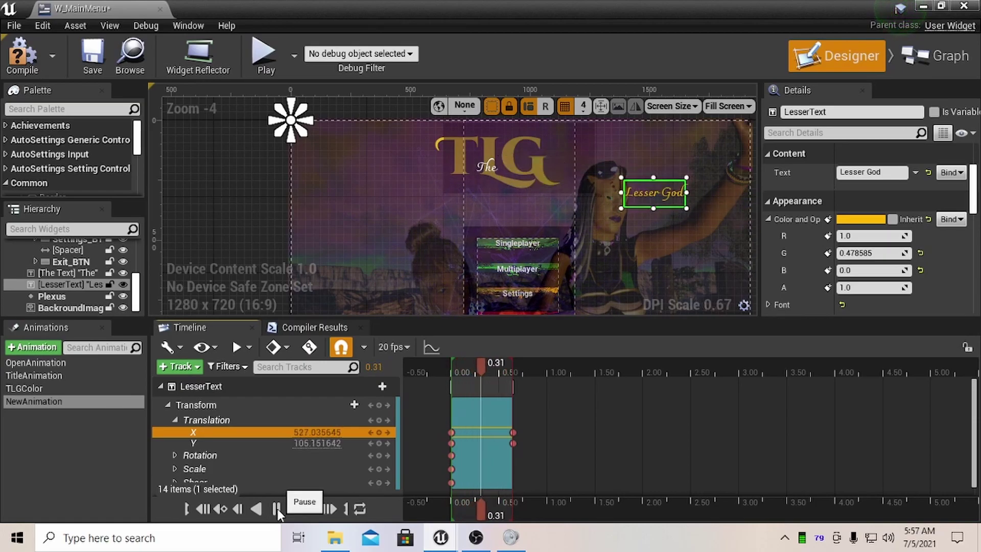
left_click(277, 509)
left_click(278, 508)
left_click(278, 509)
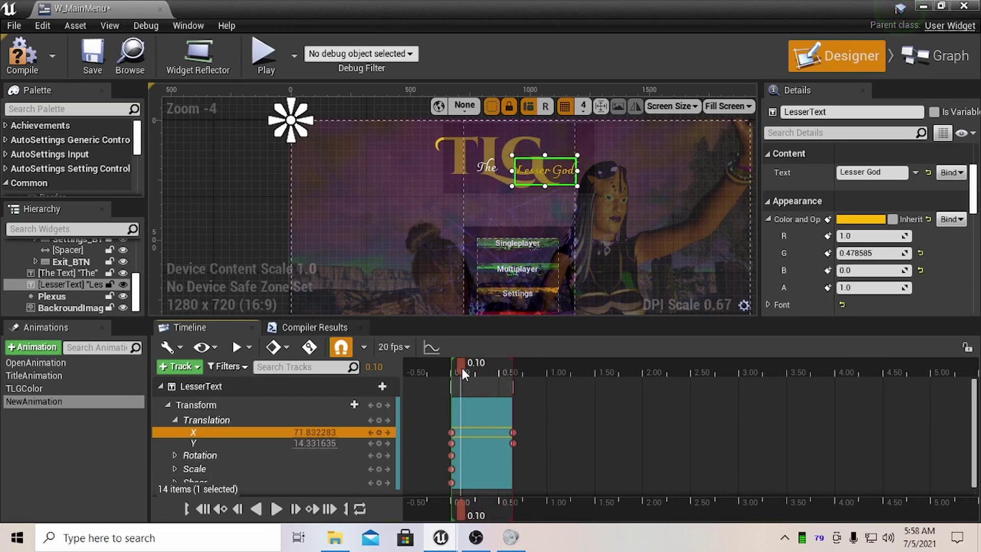
left_click_drag(465, 366, 481, 366)
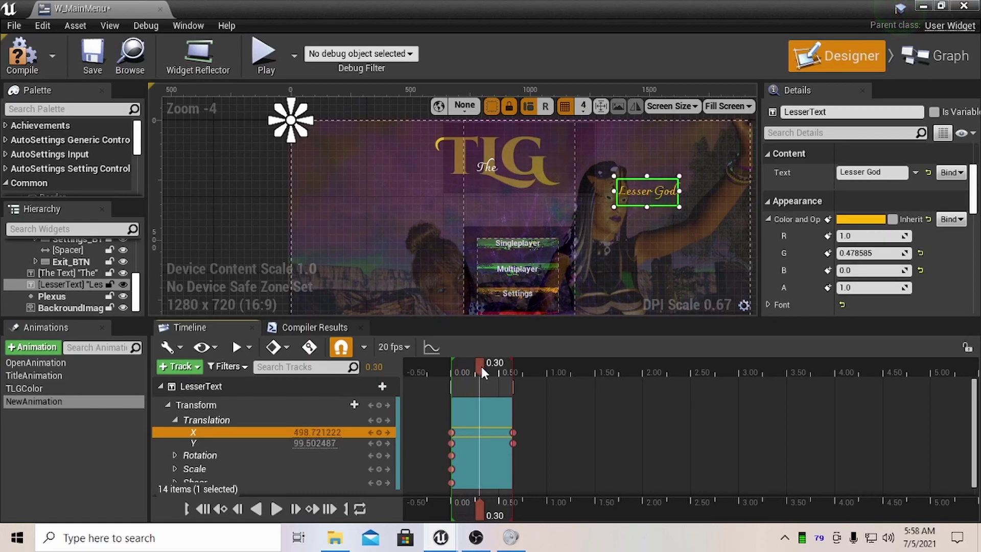
left_click(514, 433)
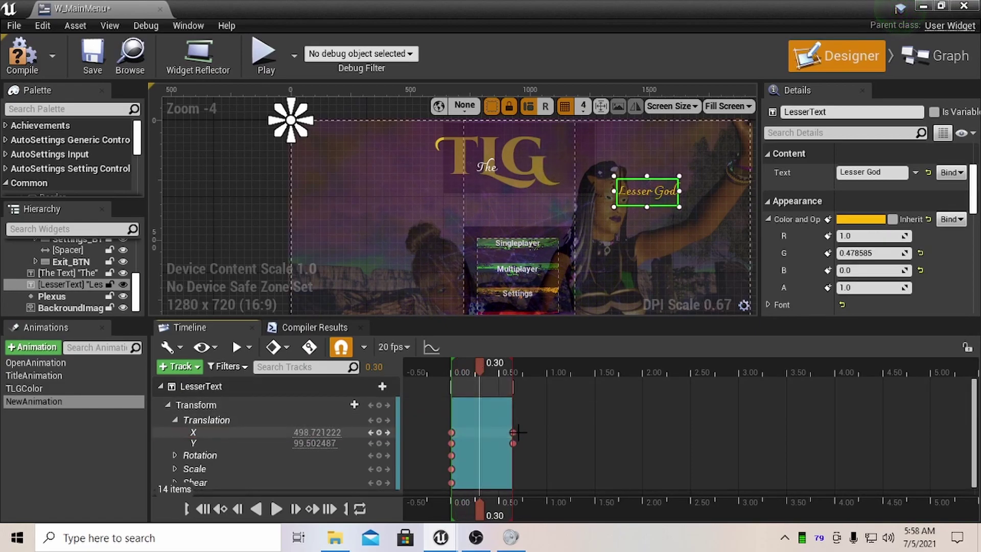
- Extend the Lesser God animation's end to 2.00 s and move its X keyframe to about 1.15 s
left_click(535, 433)
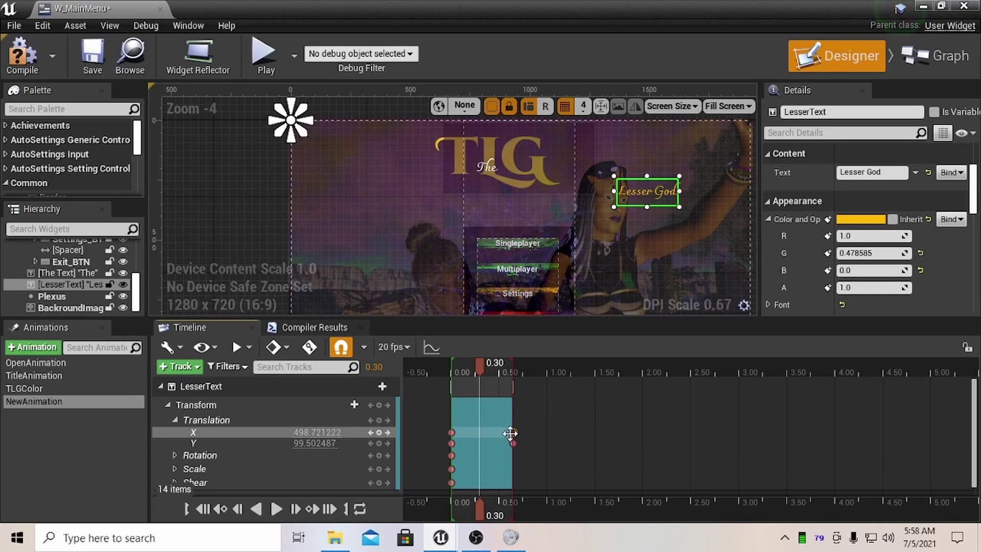
left_click(511, 433)
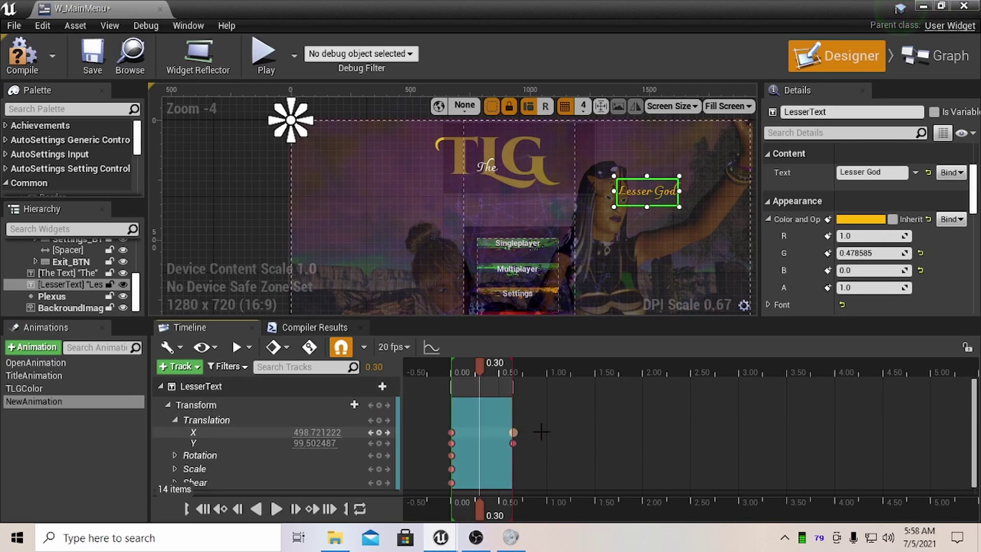
left_click(561, 431)
left_click_drag(514, 443, 645, 439)
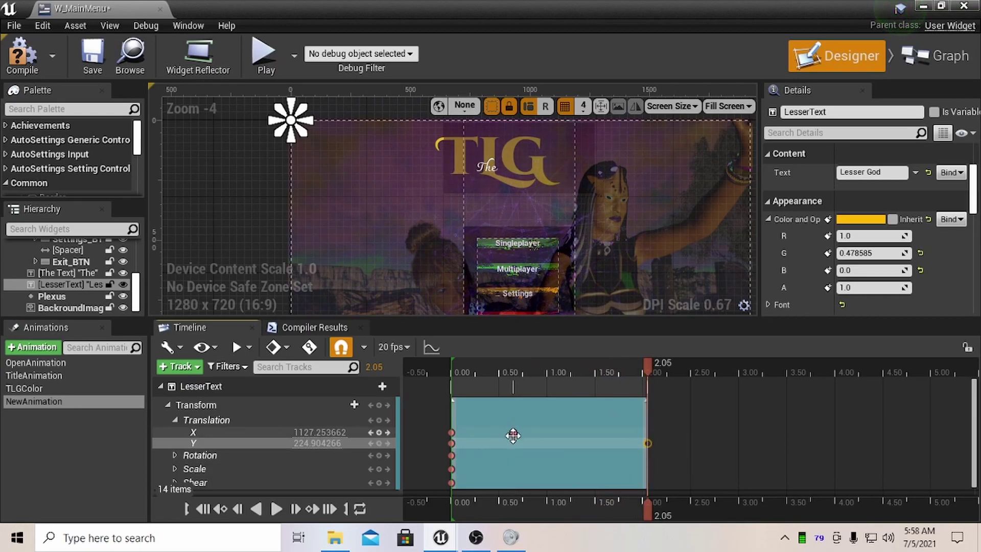
left_click_drag(514, 433, 561, 432)
left_click_drag(560, 367, 489, 409)
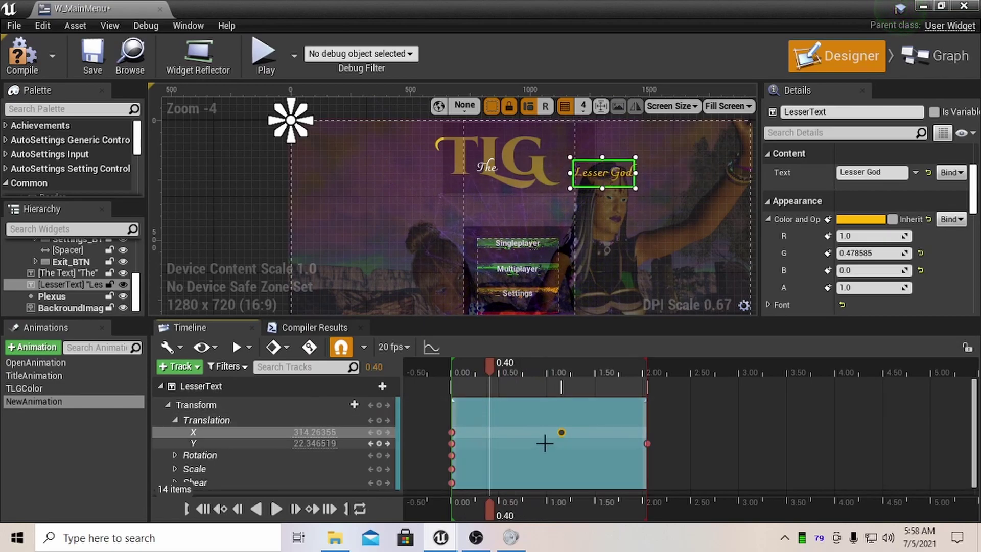
- Key LesserText's Y translation at about -213.75 at 0.65 s, scrubbing to check the arc
left_click(650, 443)
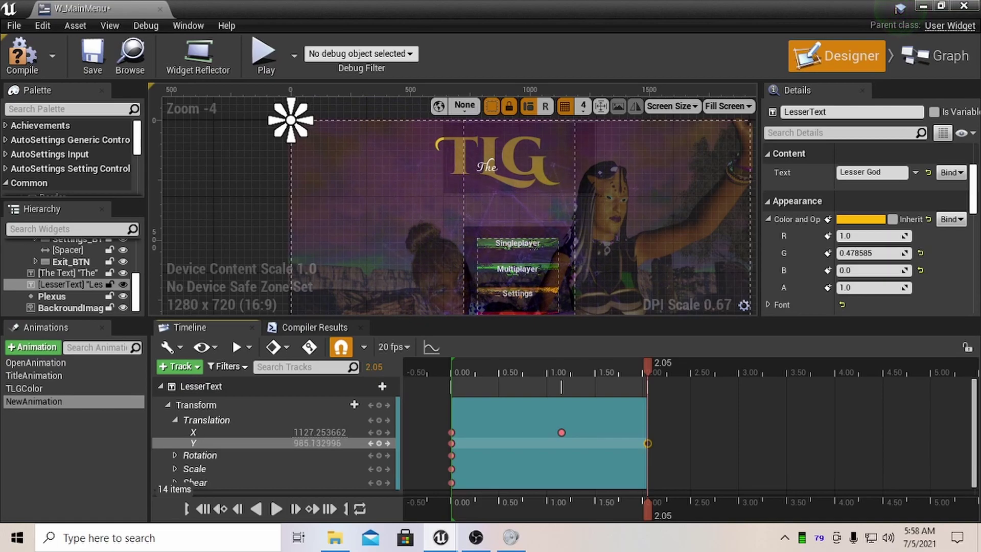
left_click_drag(643, 362, 514, 385)
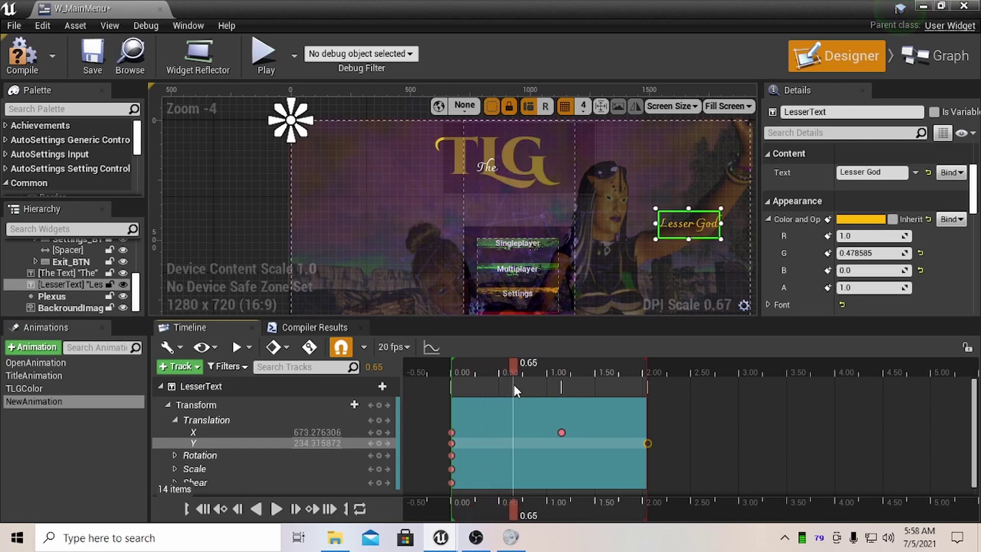
mouse_move(326, 437)
left_mouse_down()
mouse_move(358, 437)
mouse_move(342, 437)
left_mouse_up()
left_click_drag(318, 443, 258, 443)
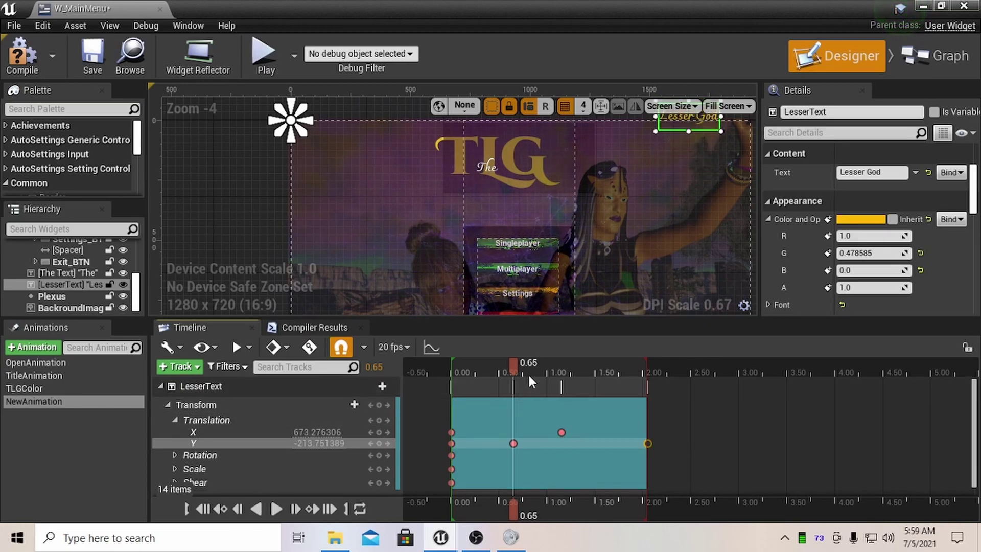
left_click_drag(515, 369, 438, 383)
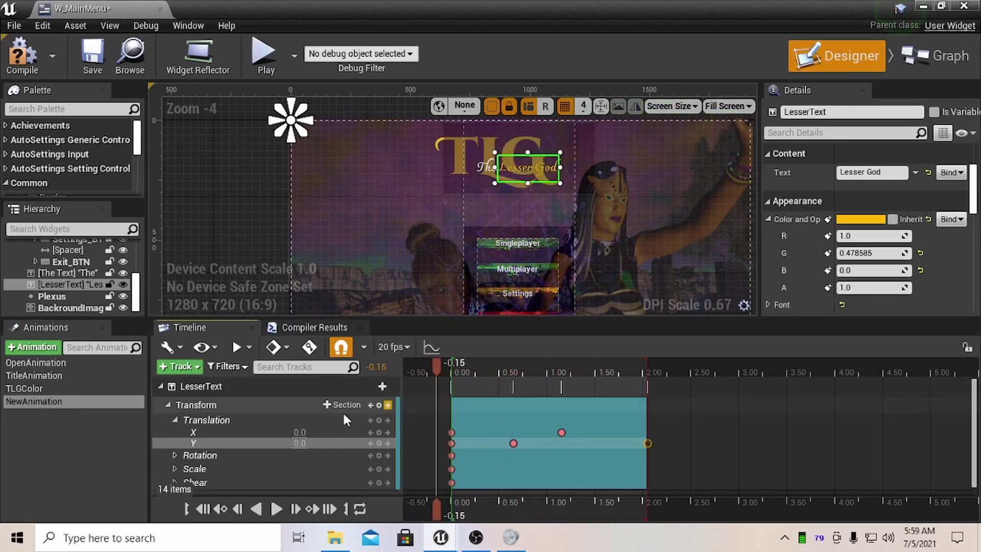
- Delete NewAnimation from the Animations list and switch the timeline to TLGColor
left_click(55, 401)
right_click(54, 401)
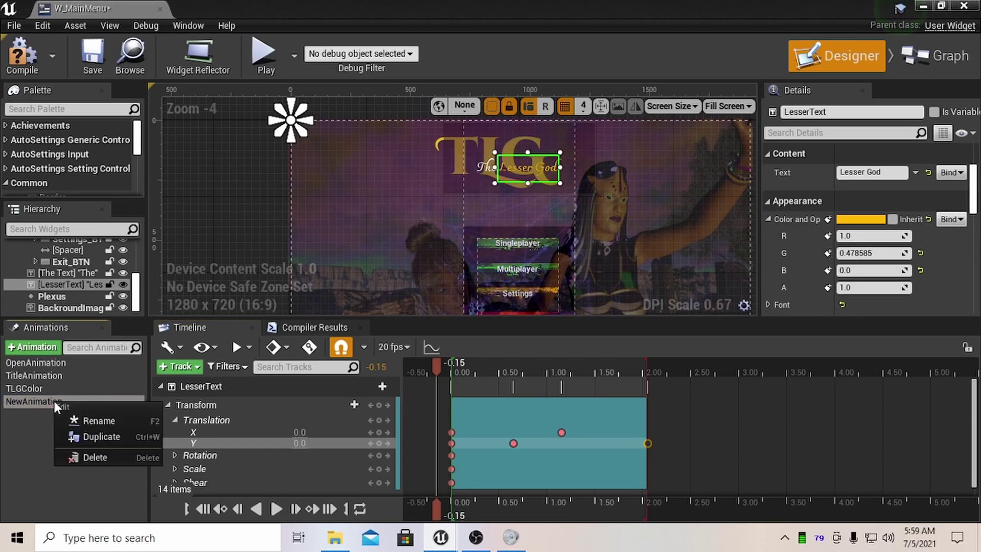
left_click(94, 457)
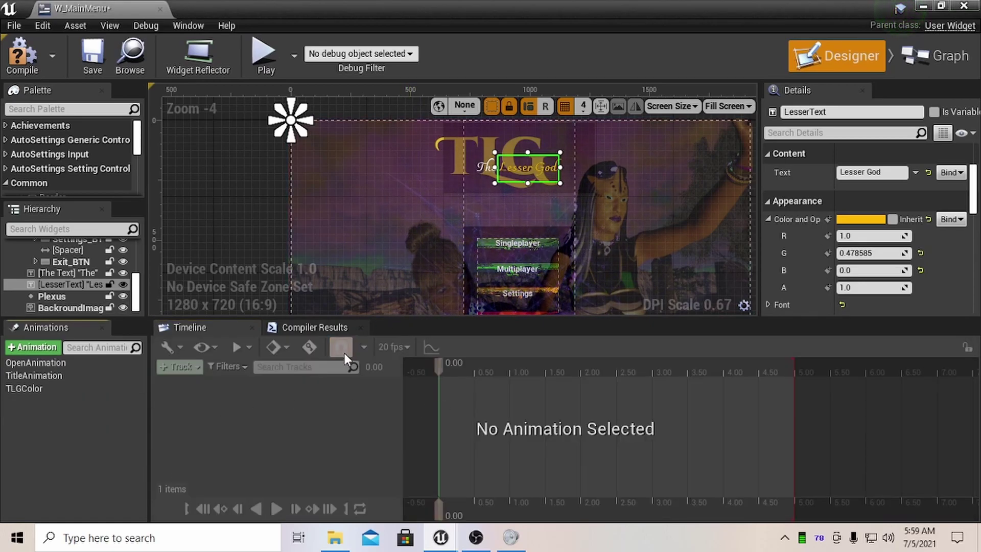
left_click(246, 255)
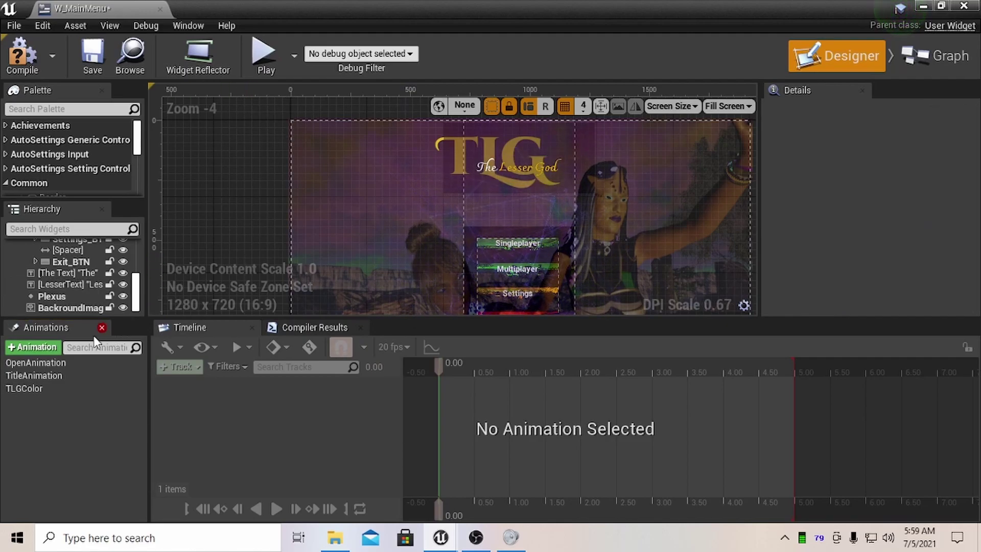
left_click(40, 388)
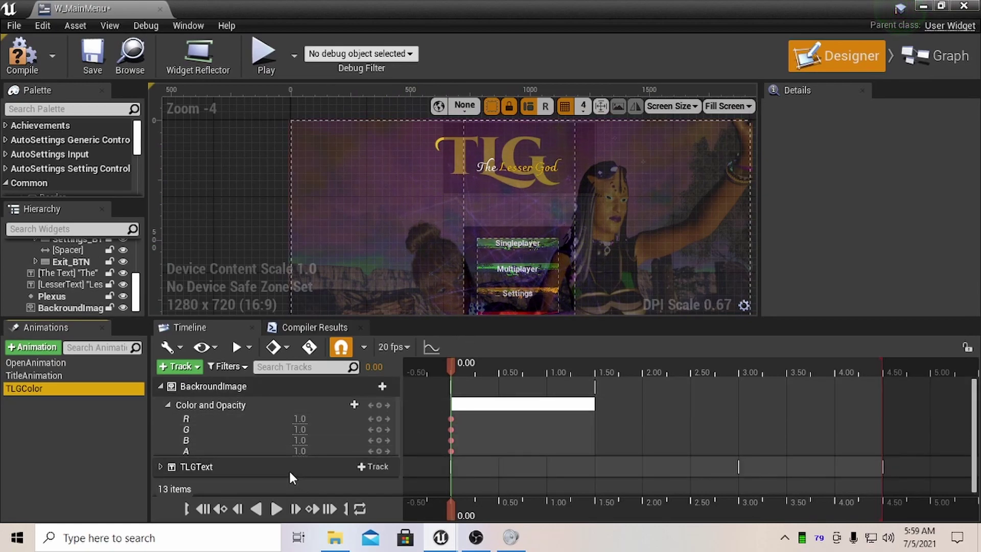
- Select TLGColor's BackroundImage track, glance at OpenAnimation, then list BackroundImage's addable property tracks
scroll(346, 408, "down", 1)
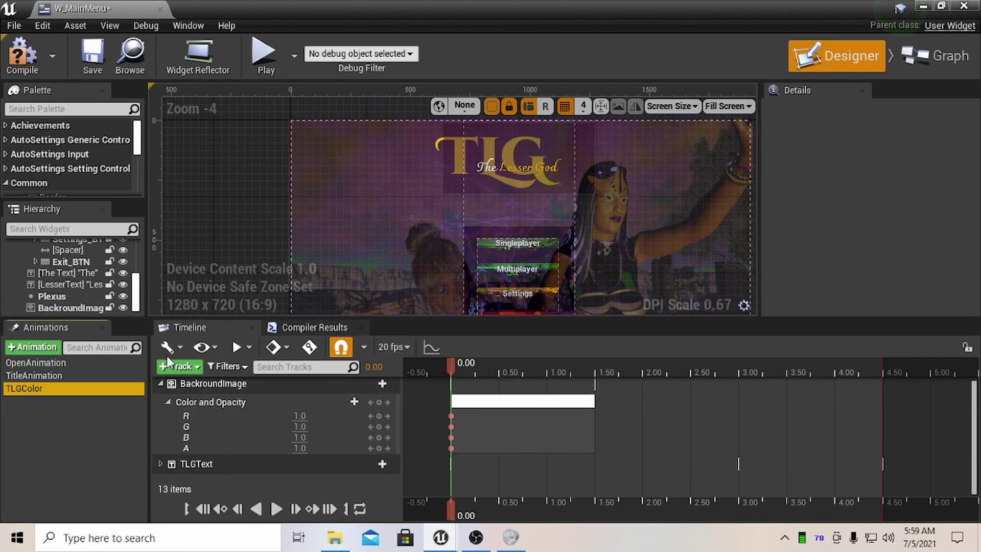
left_click(216, 383)
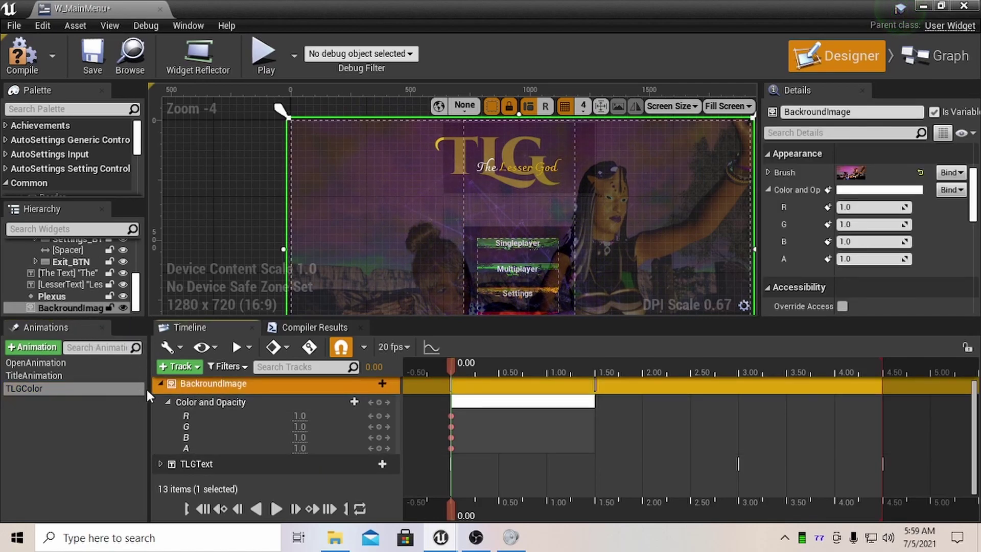
left_click(190, 367)
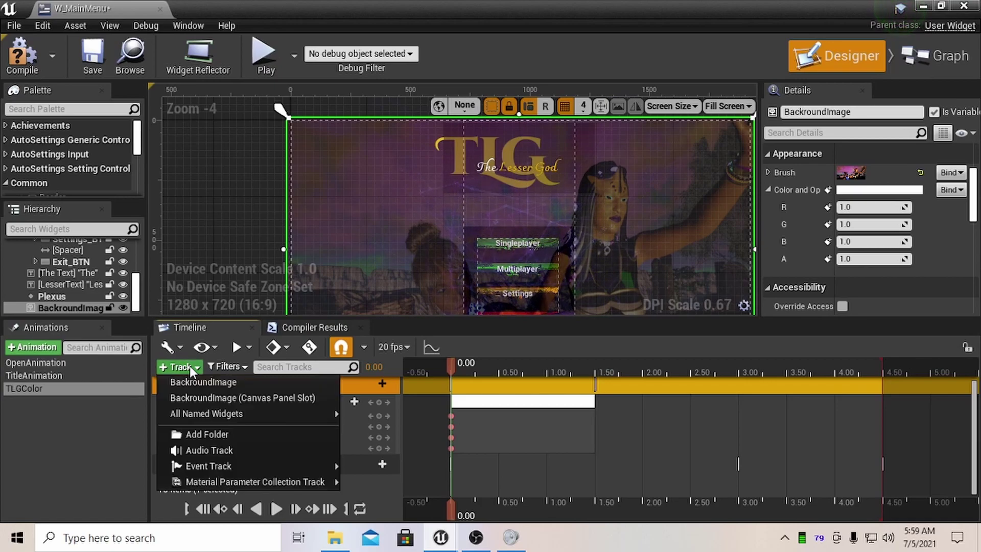
left_click(108, 423)
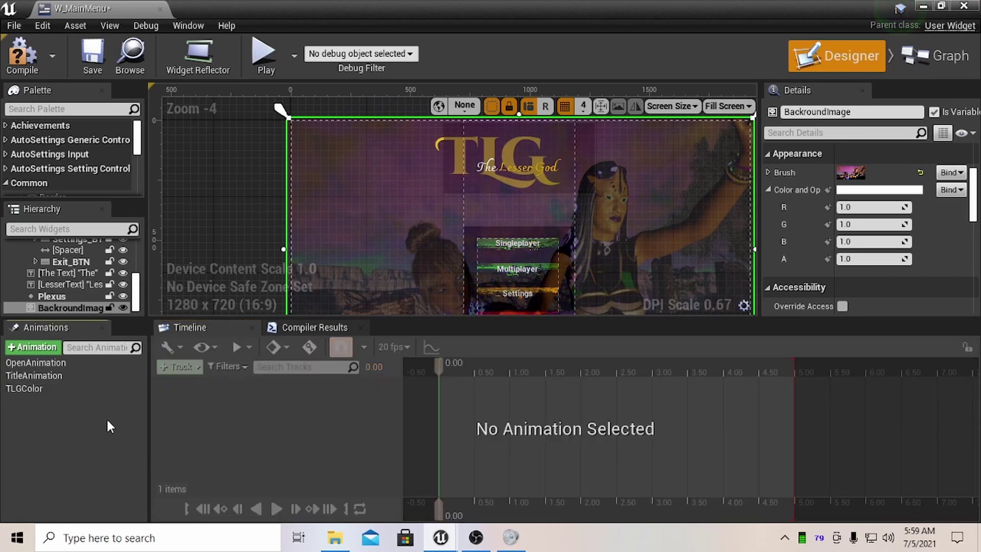
left_click(93, 361)
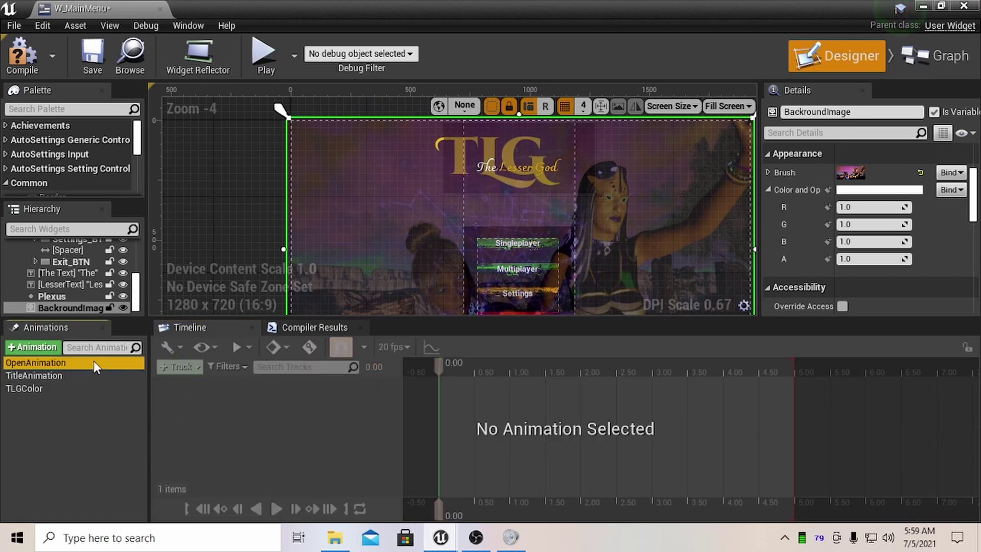
left_click(72, 387)
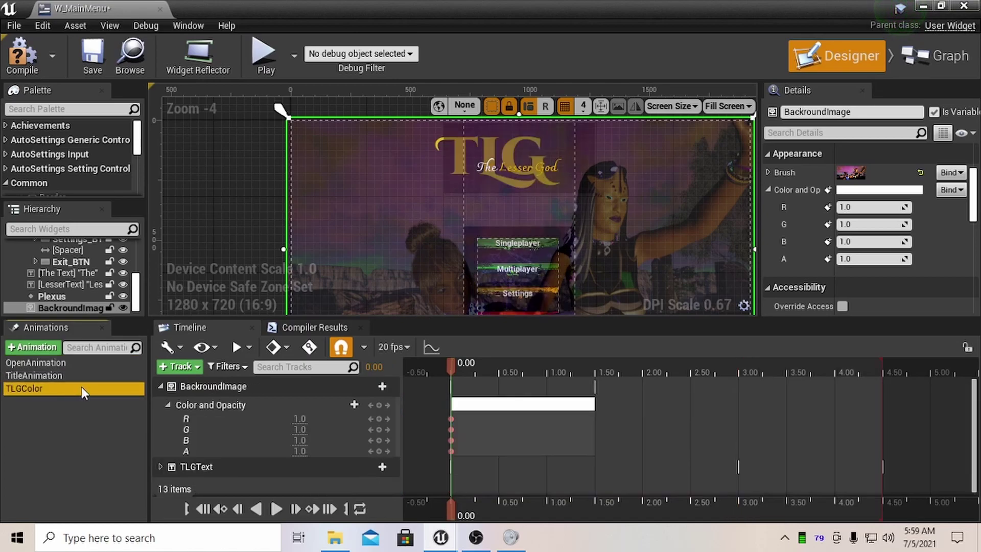
left_click(384, 385)
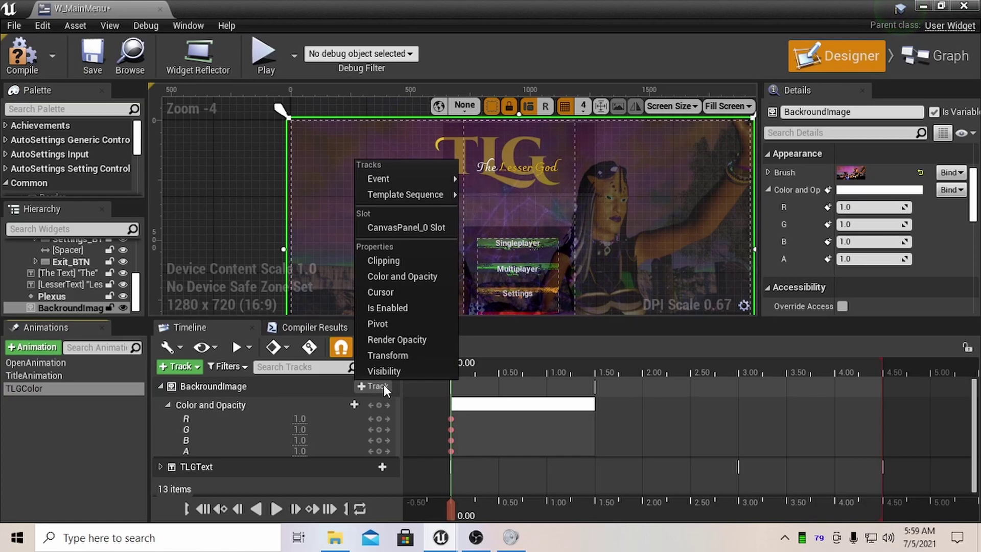